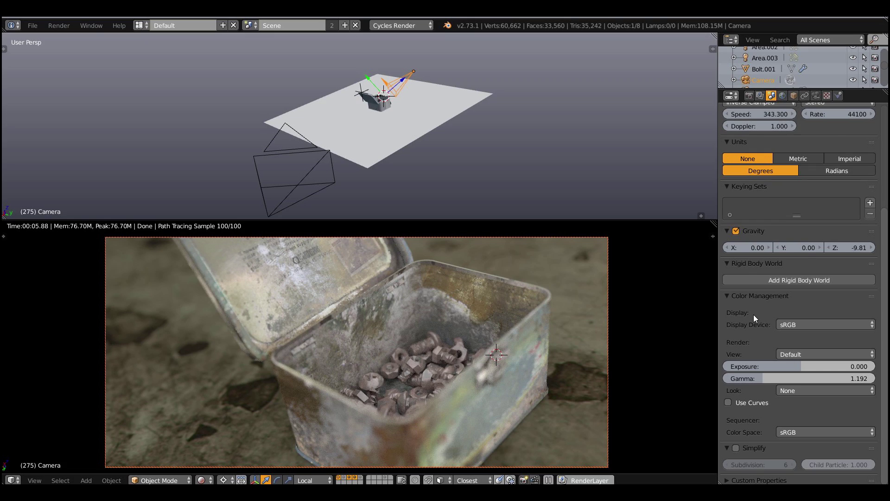
# Make the world background colour fully black
pyautogui.click(783, 95)
pyautogui.click(844, 183)
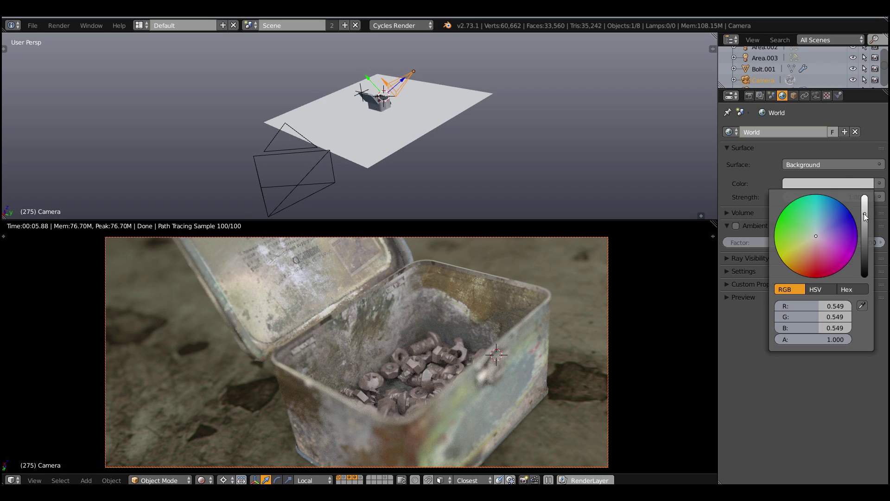
pyautogui.moveTo(864, 213); pyautogui.dragTo(858, 238)
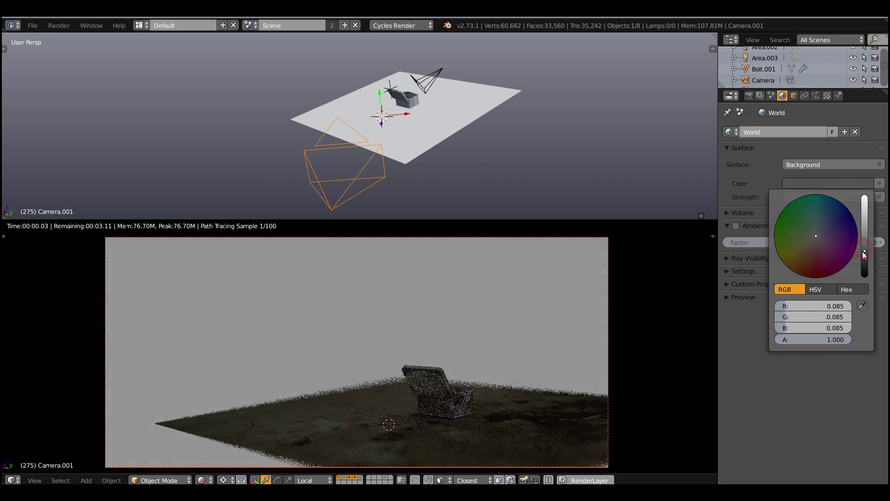
pyautogui.moveTo(862, 251); pyautogui.dragTo(859, 279)
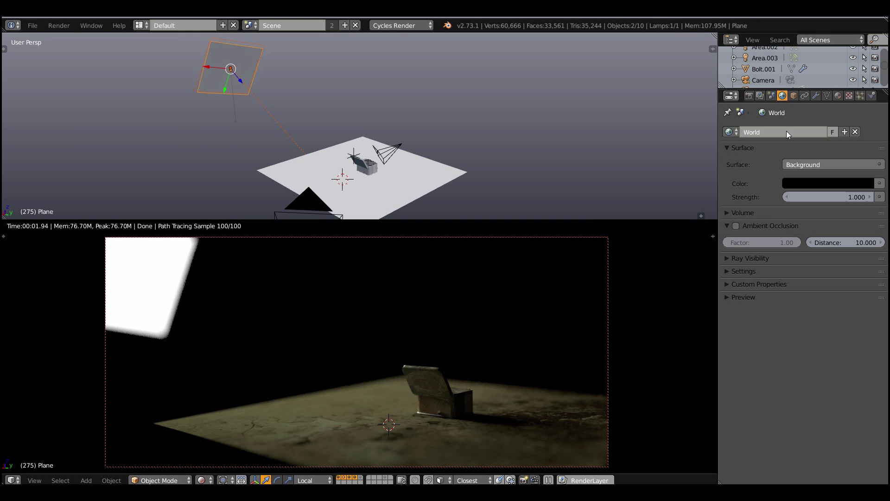
# Set the view transform to Film and lower gamma to 0.910
pyautogui.click(771, 96)
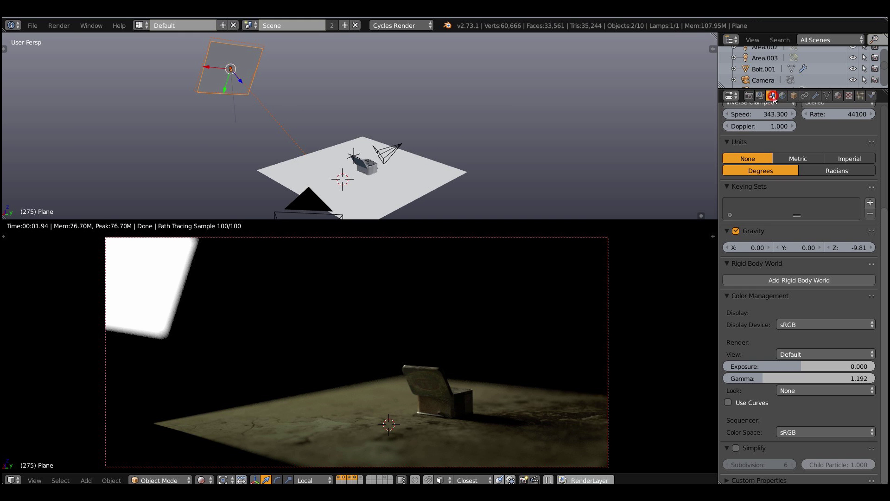
pyautogui.click(842, 353)
pyautogui.click(830, 318)
pyautogui.moveTo(789, 375); pyautogui.dragTo(803, 364)
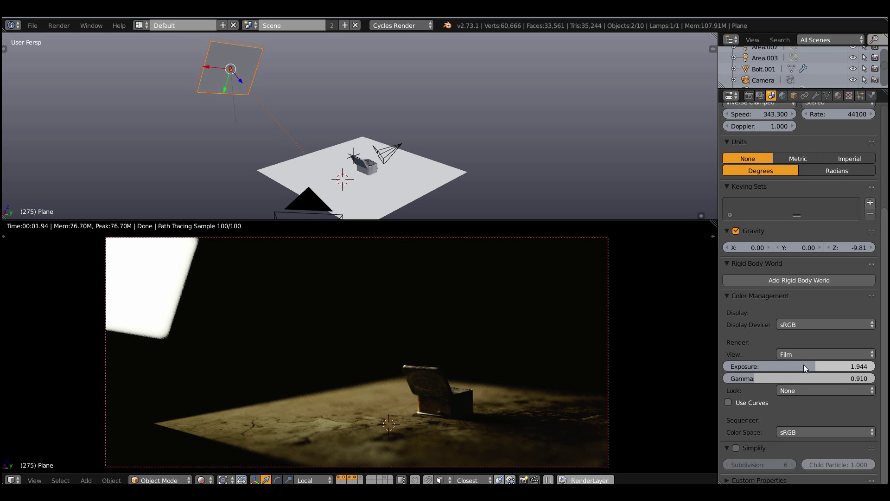
# Move the emissive light plane higher and closer to the tin, then start adjusting its height again
pyautogui.moveTo(288, 130); pyautogui.dragTo(210, 51, button='middle')
pyautogui.press('g')
pyautogui.press('z')
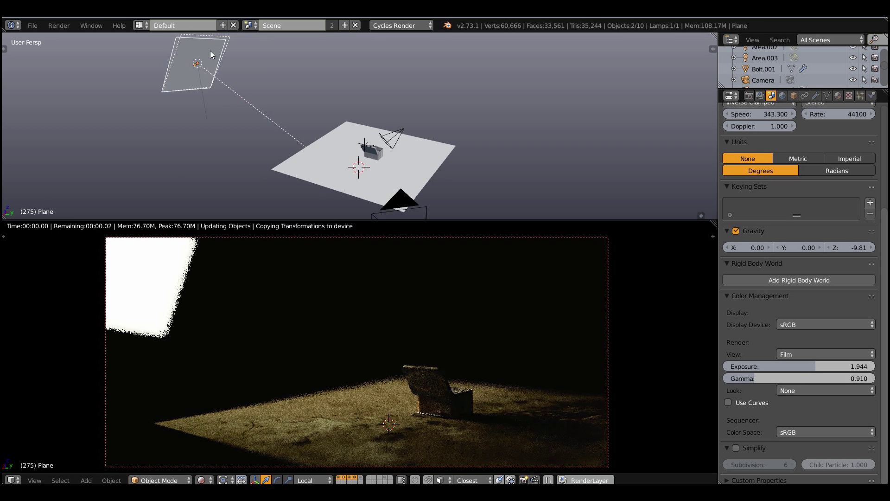
pyautogui.hotkey('shift', 'z')
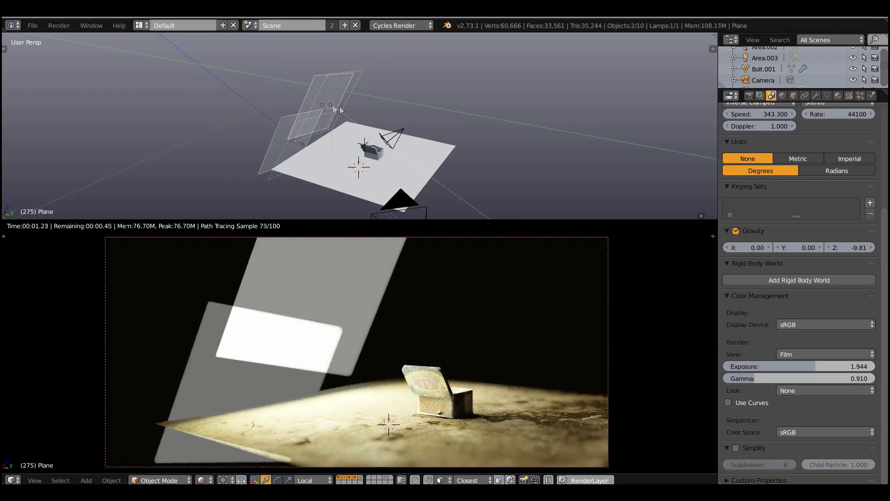
pyautogui.click(340, 107)
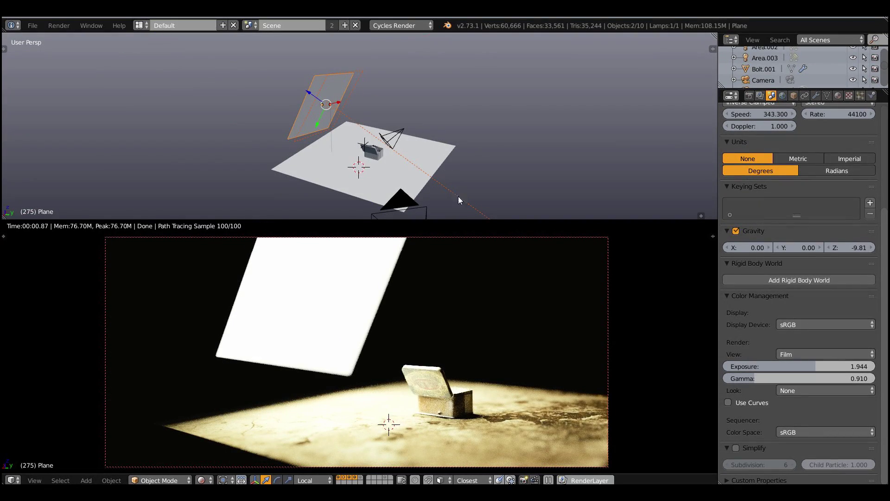
pyautogui.press('g')
pyautogui.press('z')
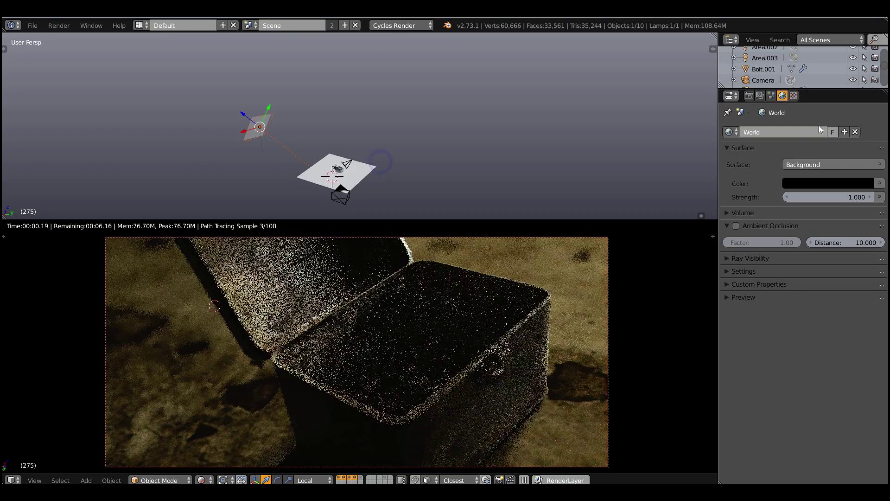
# Lower gamma, apply an Agfa Agfachrome CT Precisa look, and raise exposure to 3.072
pyautogui.scroll(-10, 819, 125)
pyautogui.moveTo(823, 378); pyautogui.dragTo(782, 379)
pyautogui.click(808, 391)
pyautogui.click(617, 377)
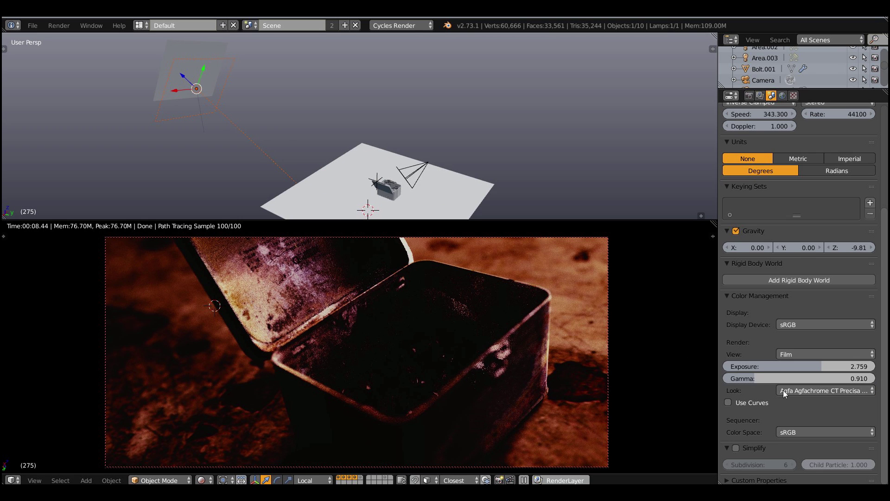
pyautogui.click(783, 390)
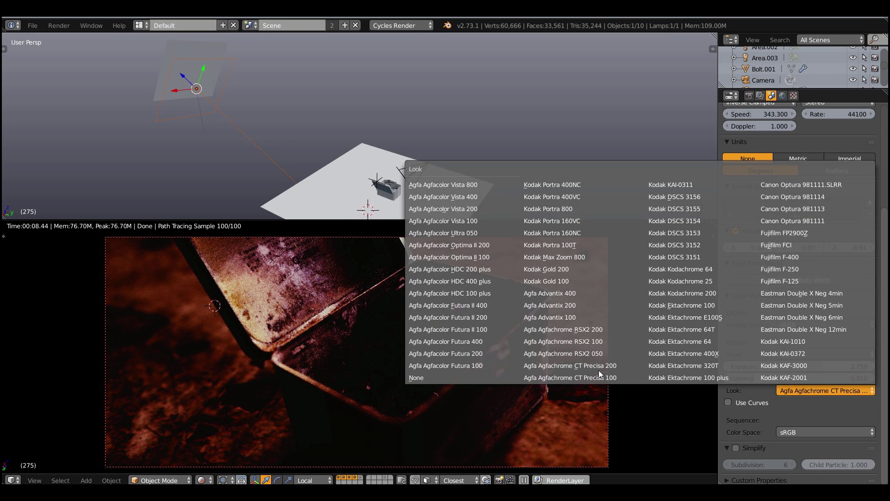
pyautogui.click(607, 368)
pyautogui.moveTo(761, 364); pyautogui.dragTo(783, 363)
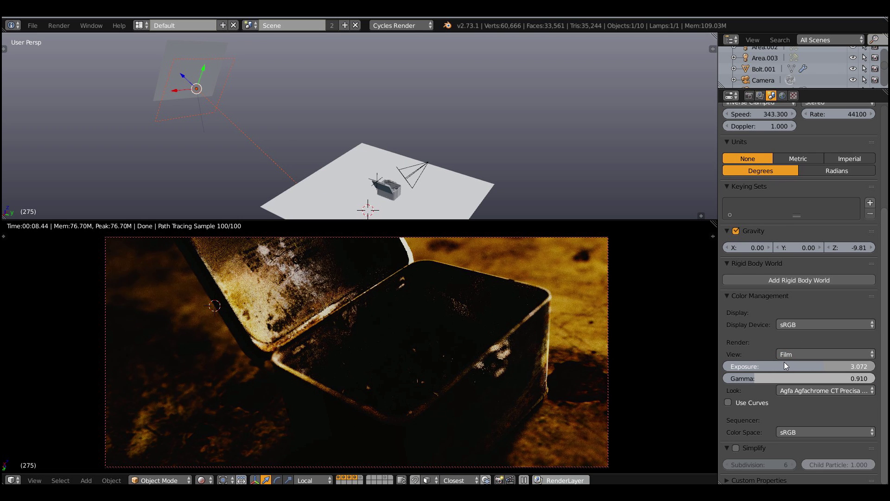
# Rotate the light plane twice to reangle it and raise exposure to 3.197
pyautogui.moveTo(380, 190); pyautogui.dragTo(355, 187, button='middle')
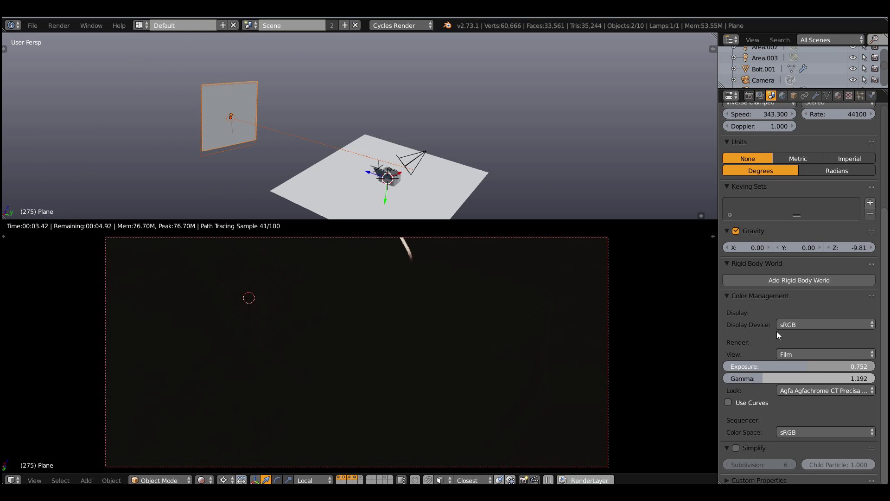
pyautogui.press('r')
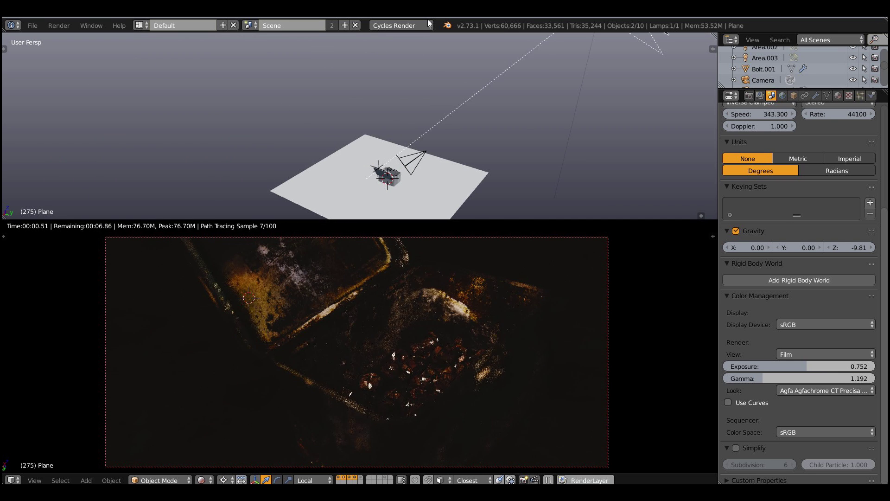
pyautogui.click(428, 18)
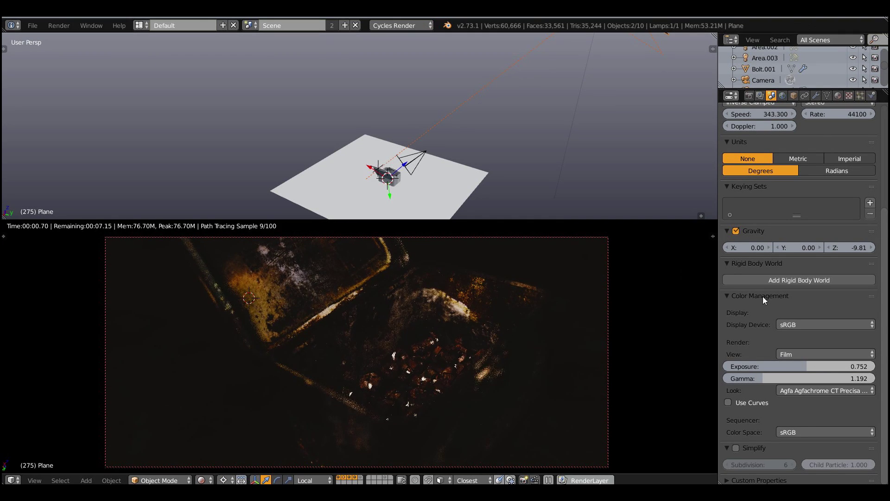
pyautogui.moveTo(805, 367); pyautogui.dragTo(824, 366)
pyautogui.press('r')
pyautogui.click(570, 121)
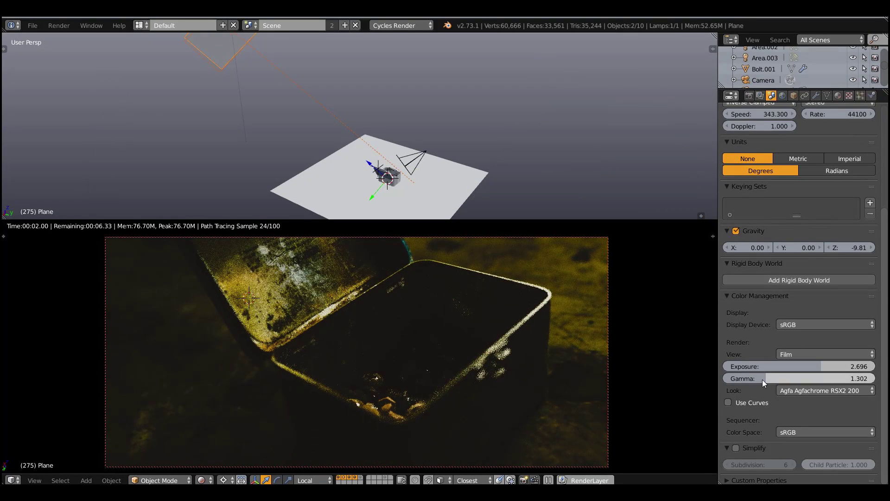
pyautogui.moveTo(798, 368); pyautogui.dragTo(802, 367)
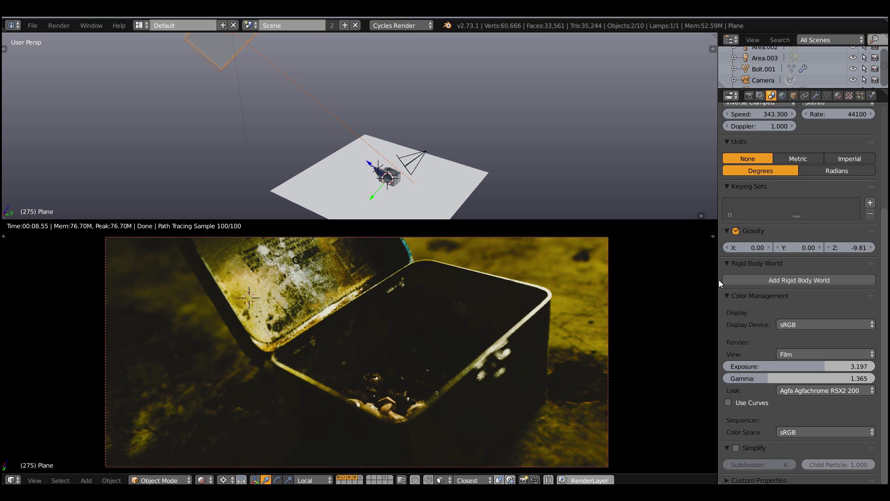
# Switch the view transform to Default, then back to Film
pyautogui.click(816, 354)
pyautogui.click(803, 339)
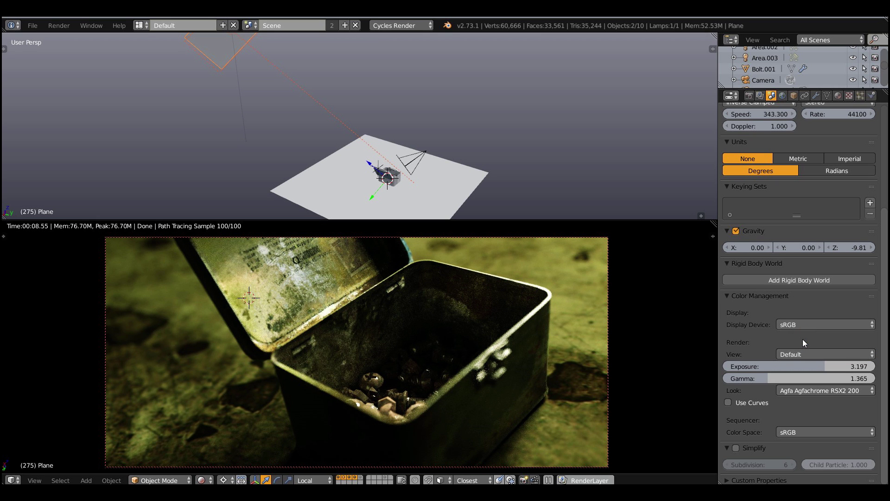
pyautogui.click(810, 355)
pyautogui.click(802, 318)
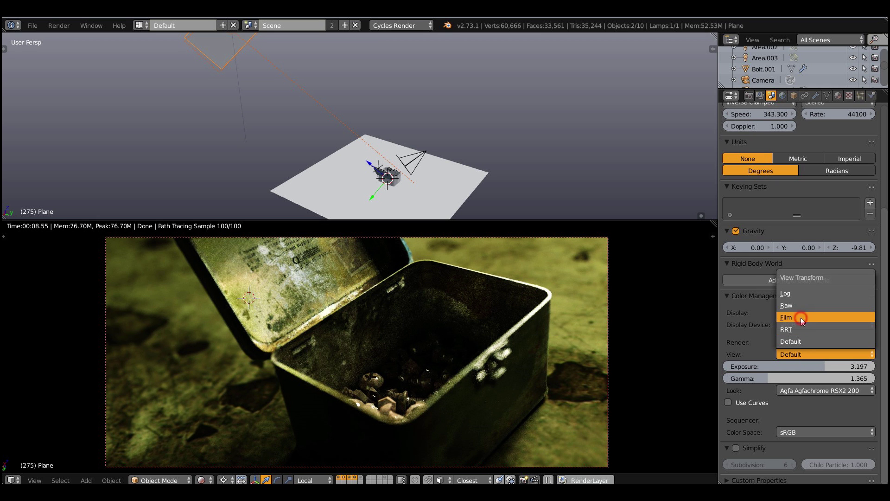
pyautogui.click(803, 318)
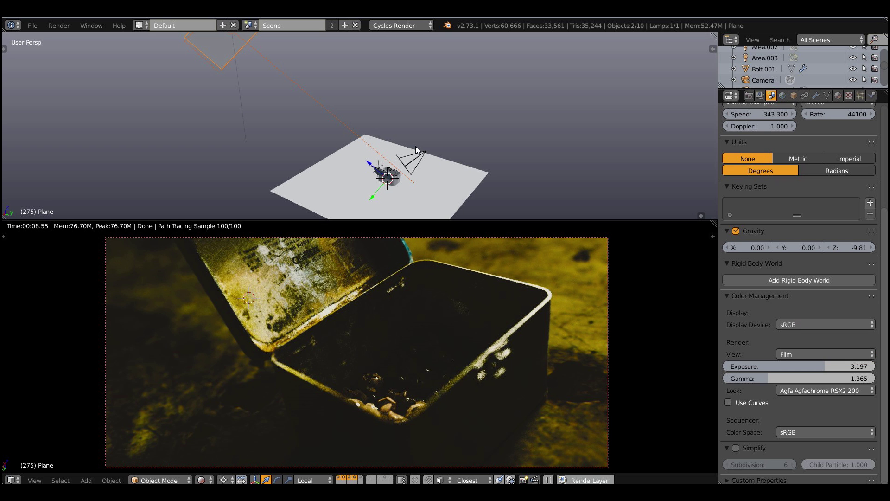
pyautogui.scroll(-3, 430, 151)
# Make Camera.001 the active camera, then select the main close-up camera
pyautogui.rightClick(434, 176)
pyautogui.press('ctrl+KP_0')
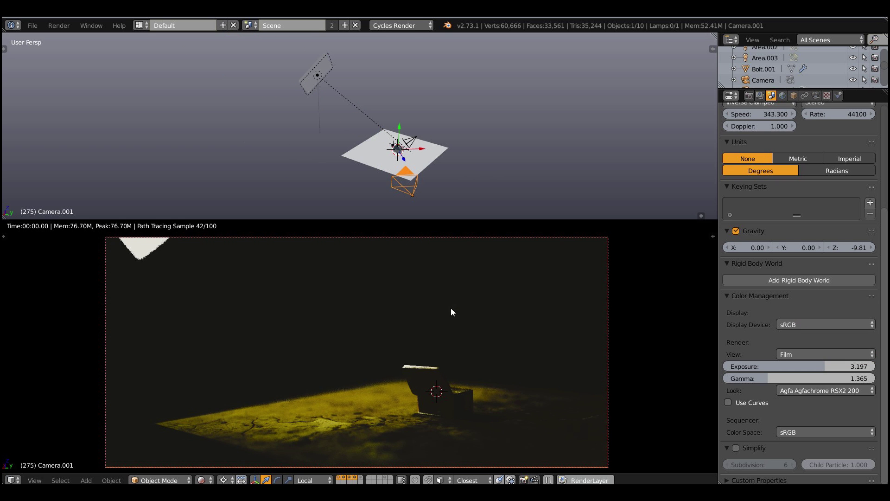
pyautogui.rightClick(319, 76)
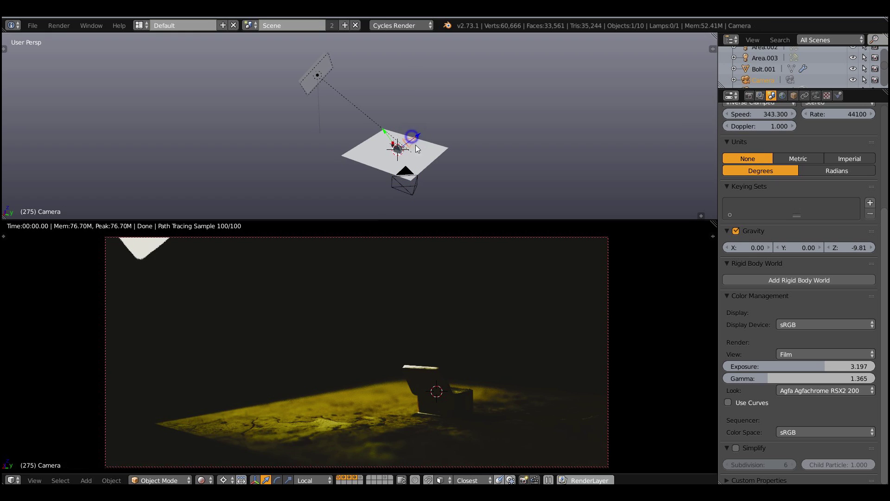
# Make the main close-up Camera active again with Ctrl+Numpad0
pyautogui.press('ctrl+KP_0')
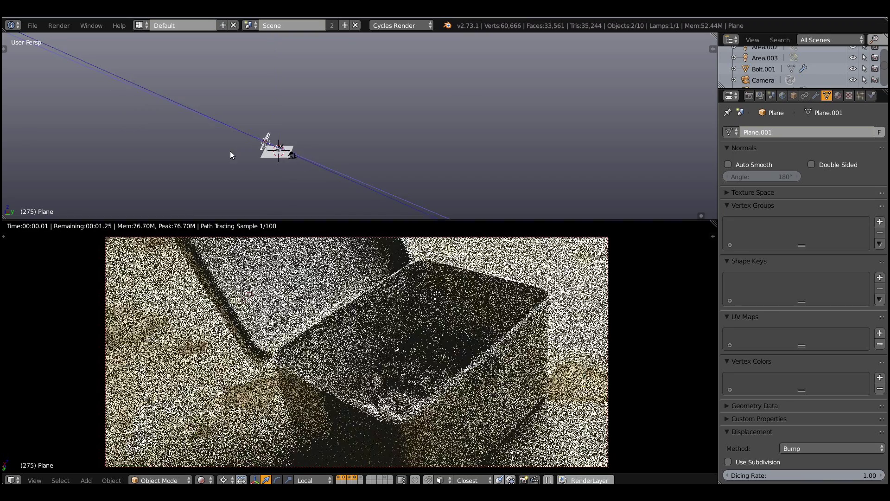
# Select the area lamp and test a new strength, cancelling to keep 624
pyautogui.scroll(5, 260, 153)
pyautogui.scroll(4, 265, 159)
pyautogui.rightClick(230, 166)
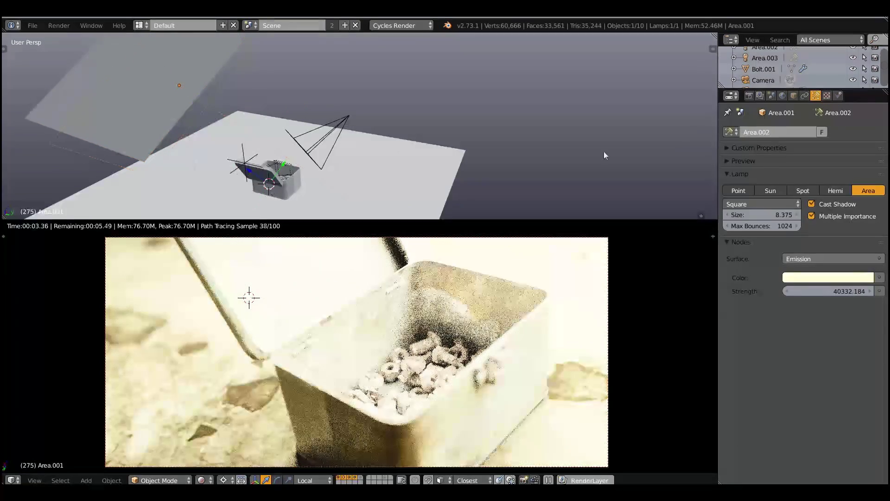
pyautogui.moveTo(802, 294); pyautogui.dragTo(753, 304)
pyautogui.rightClick(753, 303)
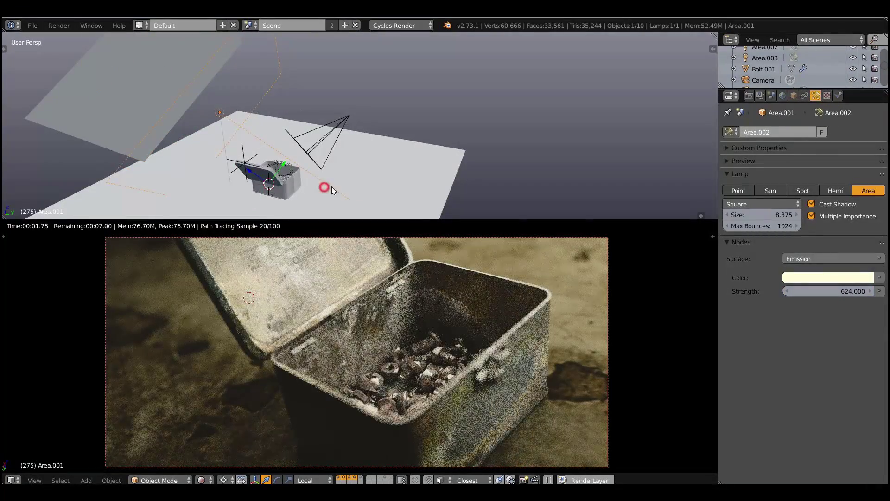
# Hide and restore the grey bounce panel, then select and delete it
pyautogui.scroll(-1, 332, 186)
pyautogui.click(365, 480)
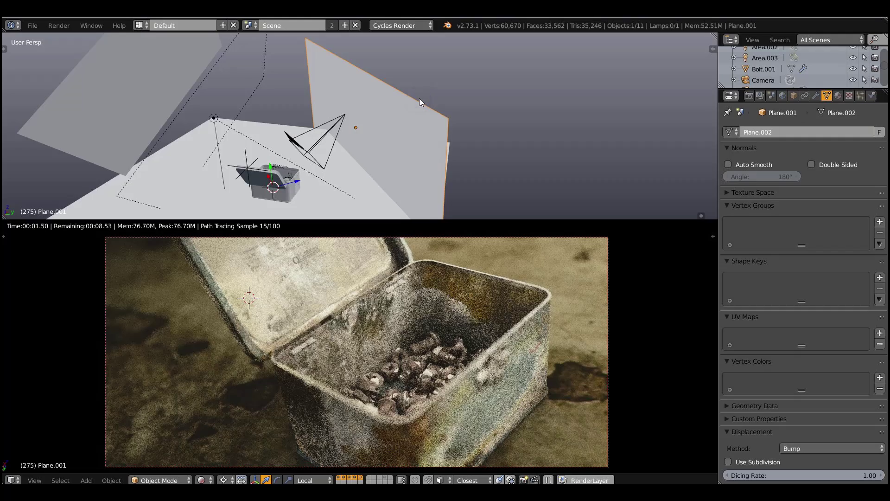
pyautogui.press('a')
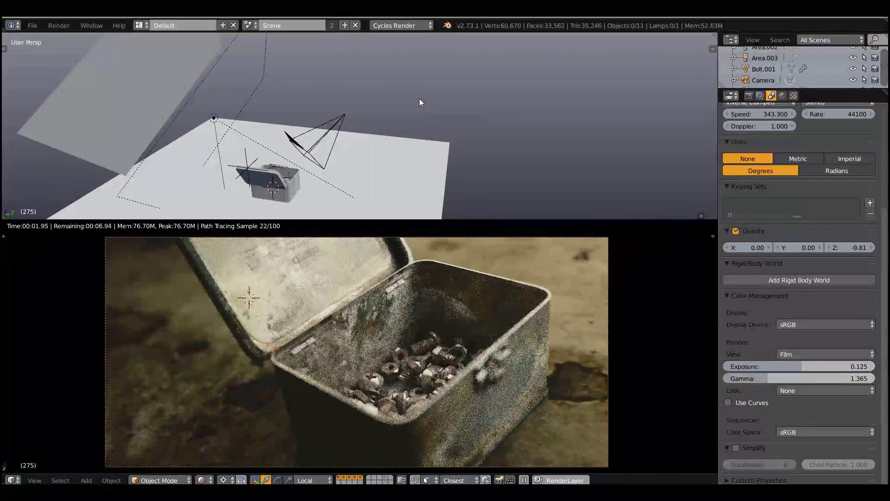
pyautogui.hotkey('alt', 'h')
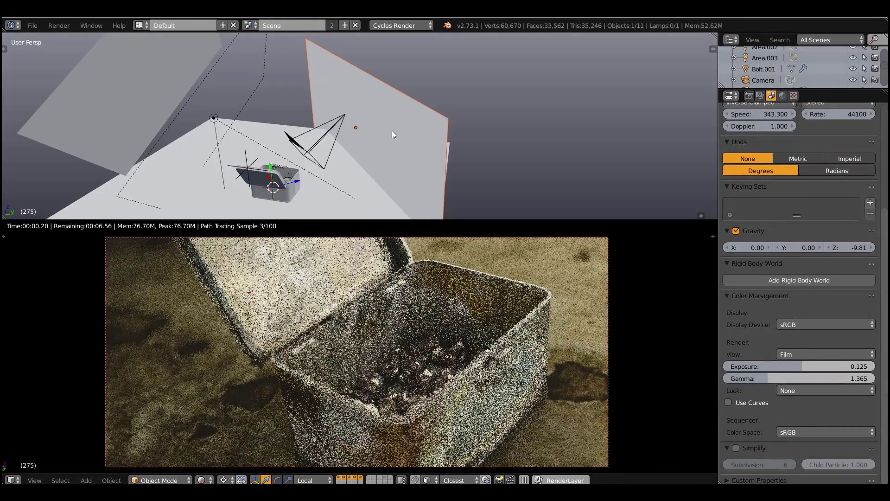
pyautogui.rightClick(399, 106)
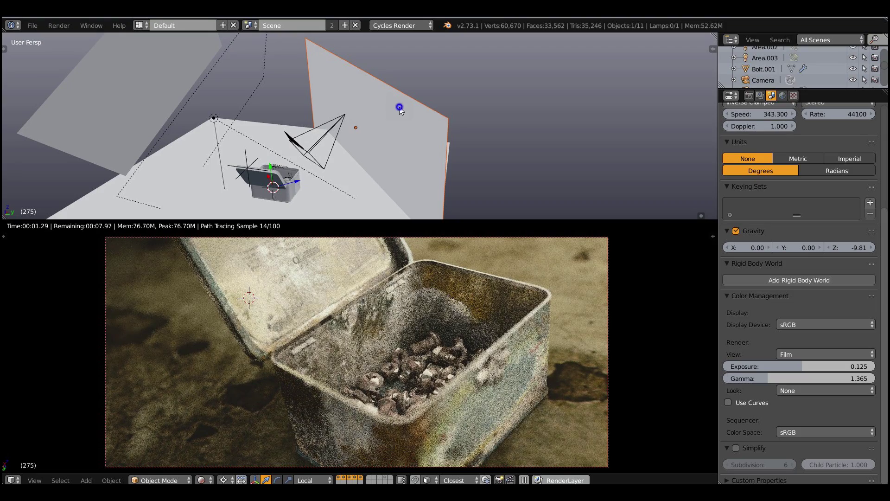
pyautogui.rightClick(399, 107)
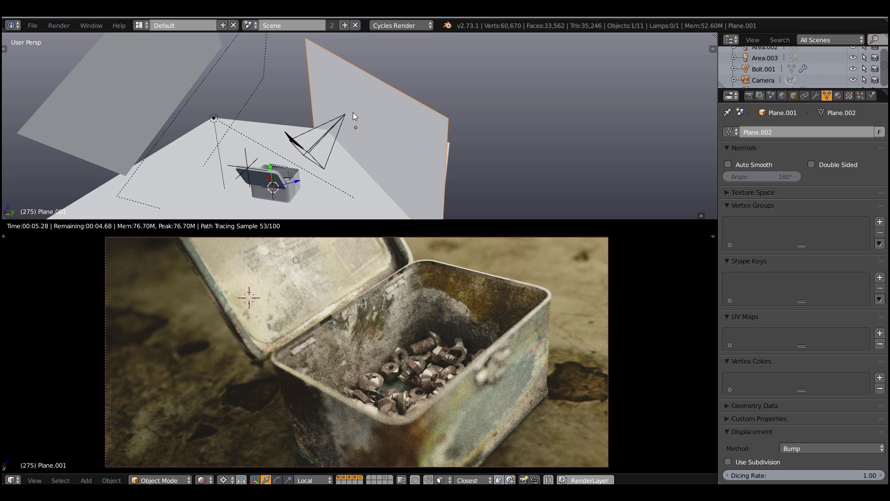
pyautogui.hotkey('ctrl', 'z')
pyautogui.moveTo(352, 112); pyautogui.dragTo(413, 154, button='middle')
# Select the area lamp, undo the last change, then select the floor plane floor_01
pyautogui.rightClick(125, 69)
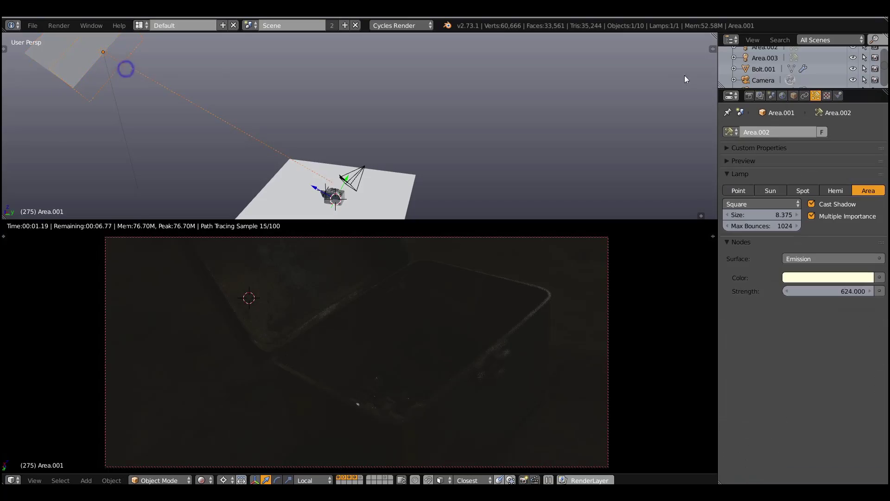
pyautogui.moveTo(190, 74); pyautogui.dragTo(326, 162, button='middle')
pyautogui.hotkey('ctrl', 'z')
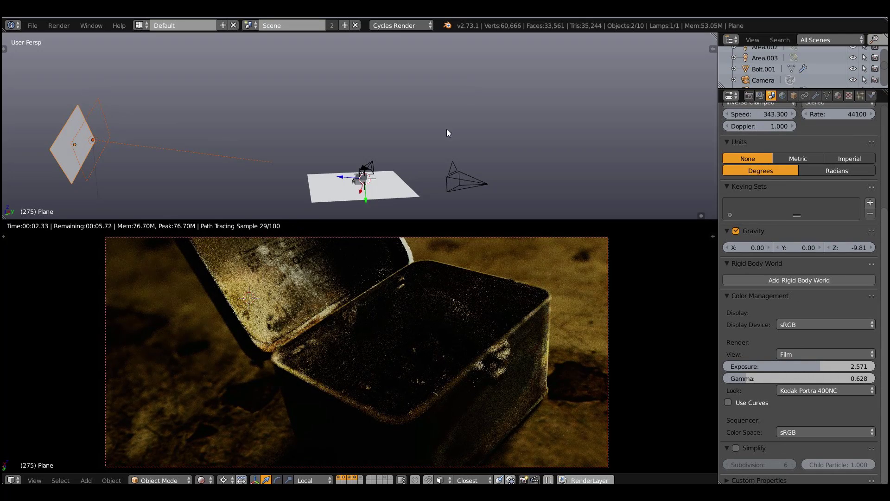
pyautogui.rightClick(398, 188)
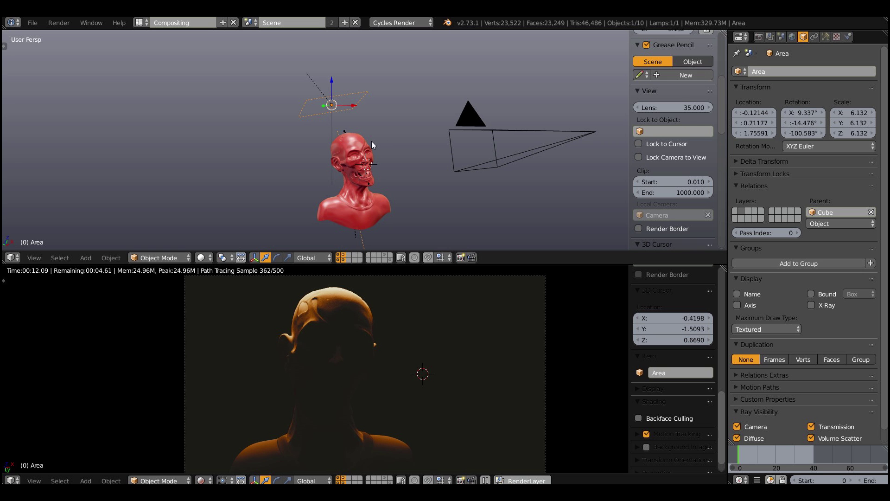
# Move the area lamp, then rotate it around a 3D cursor on the bust's chest
pyautogui.press('g')
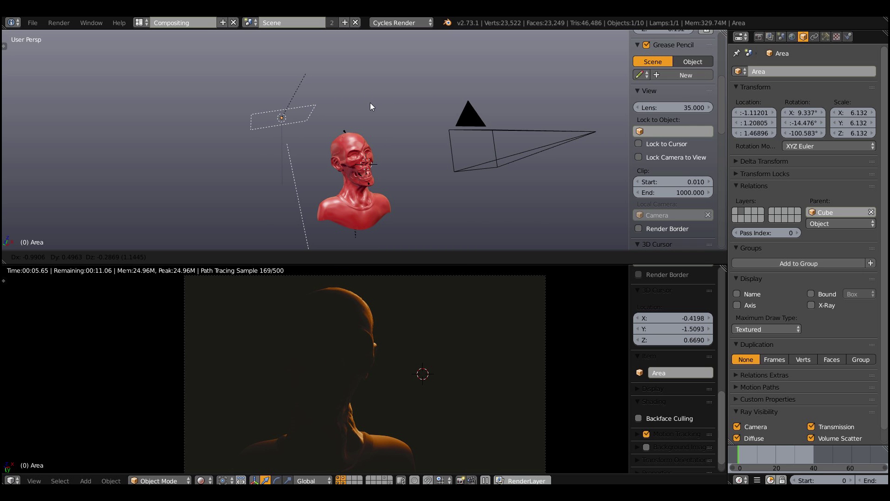
pyautogui.rightClick(444, 95)
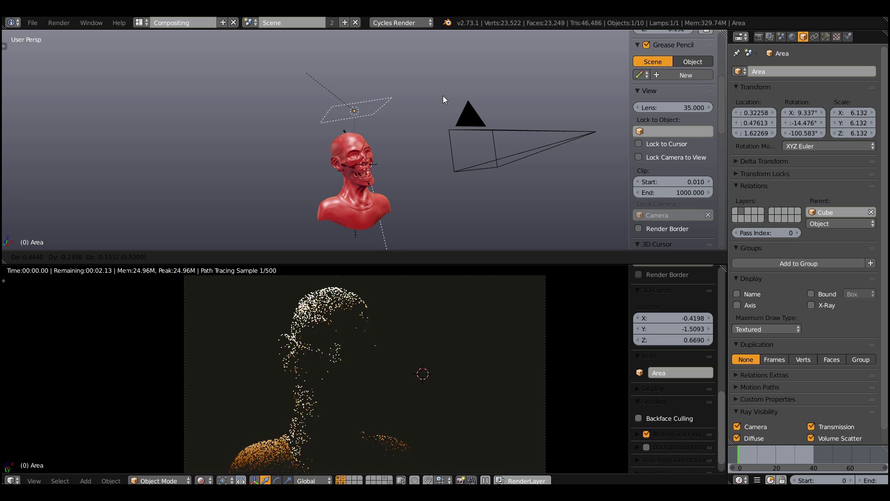
pyautogui.click(361, 206)
pyautogui.press('r')
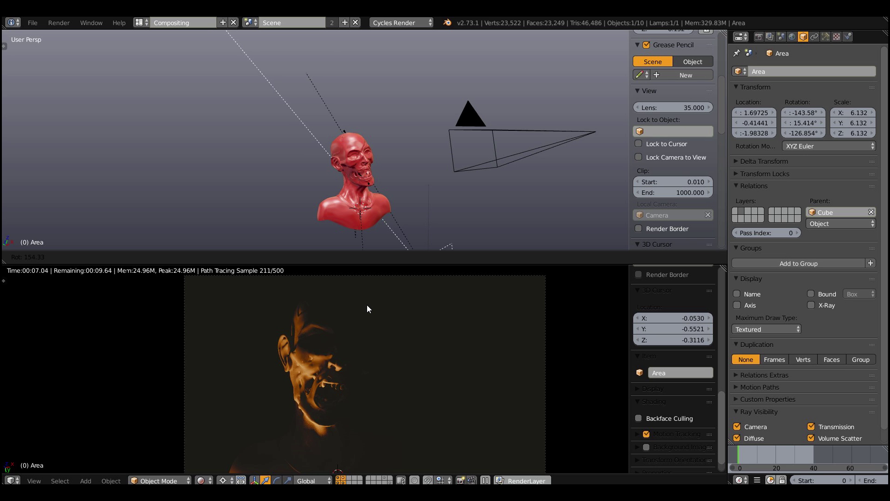
pyautogui.click(325, 307)
pyautogui.click(781, 37)
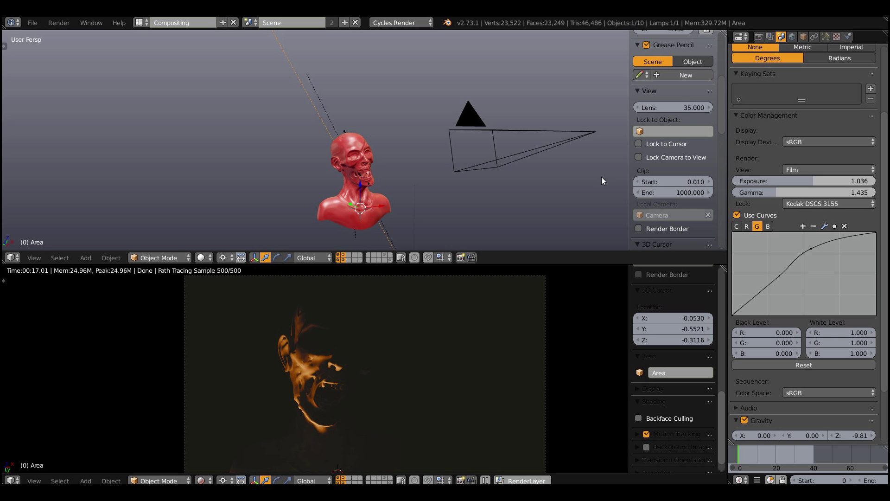
# Raise Color Management exposure from 1.036 to 1.973
pyautogui.moveTo(817, 179); pyautogui.dragTo(823, 177)
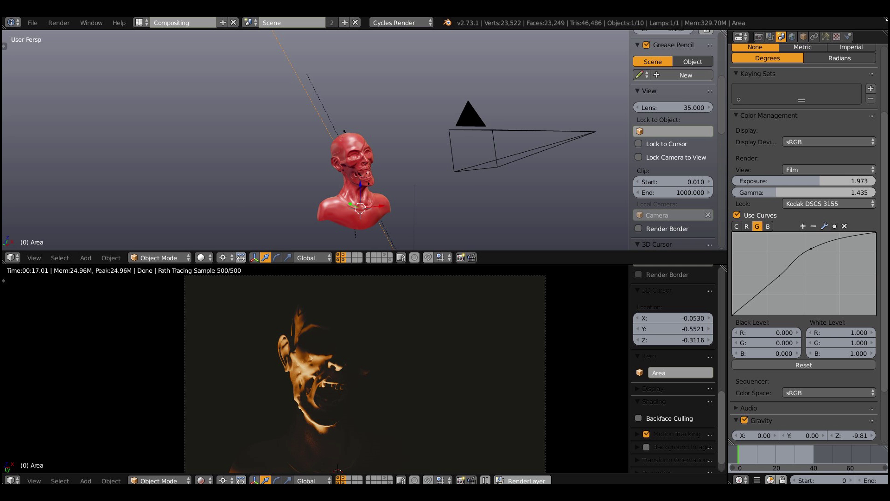